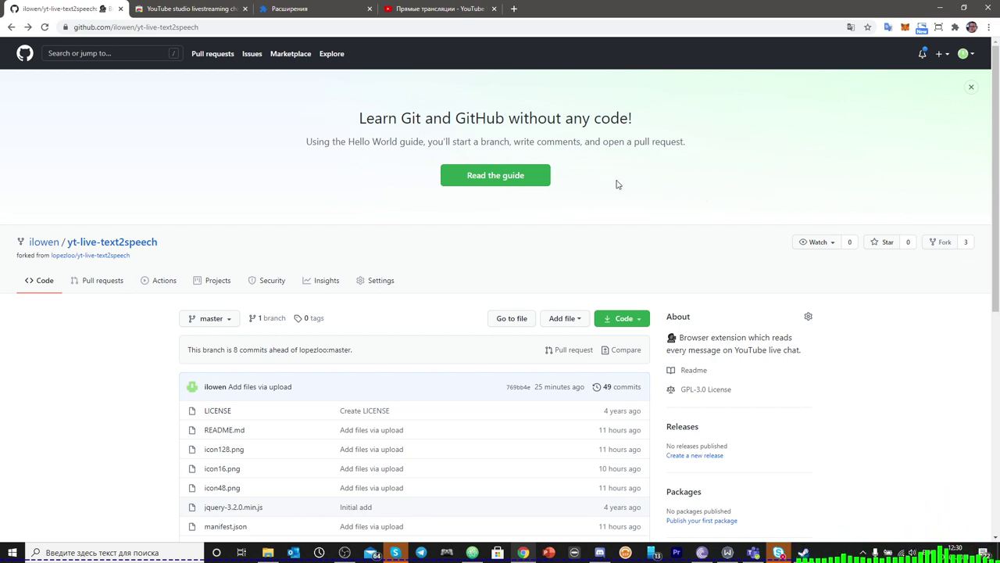
Examine the yt-live-text2speech repository's file list and the features and support sections of its README
scroll(617, 185, "down", 2)
scroll(617, 184, "down", 2)
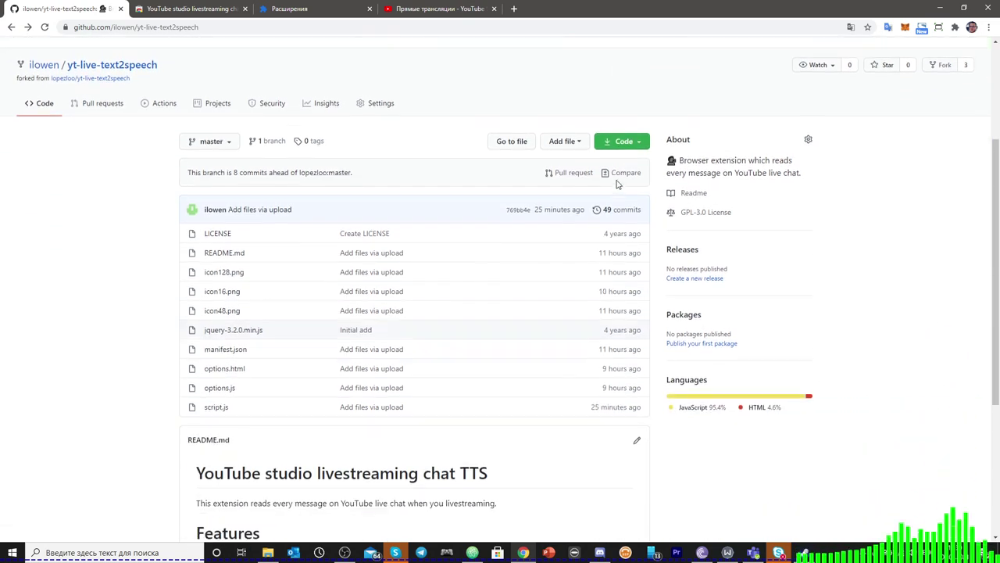
scroll(617, 184, "down", 3)
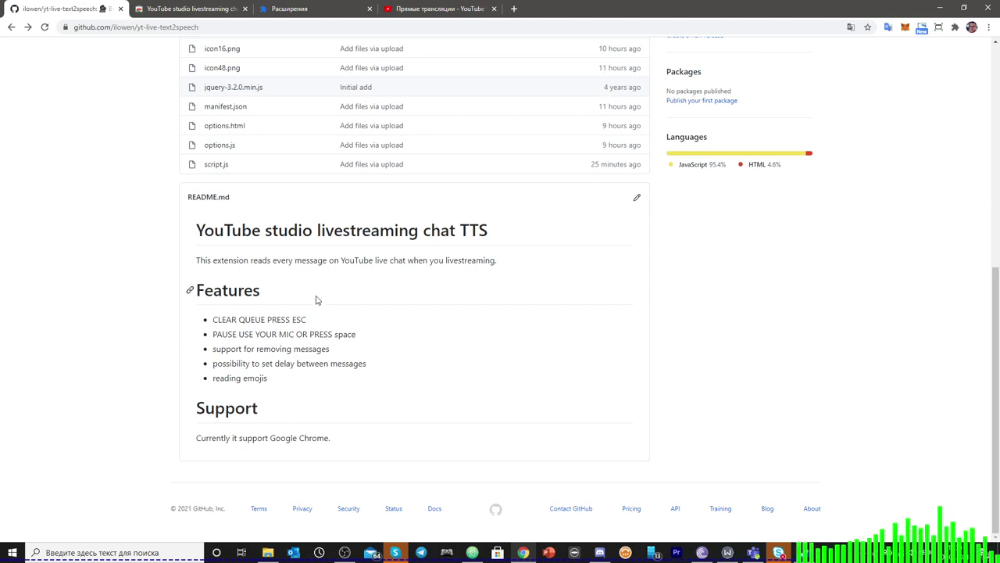
scroll(316, 300, "up", 1)
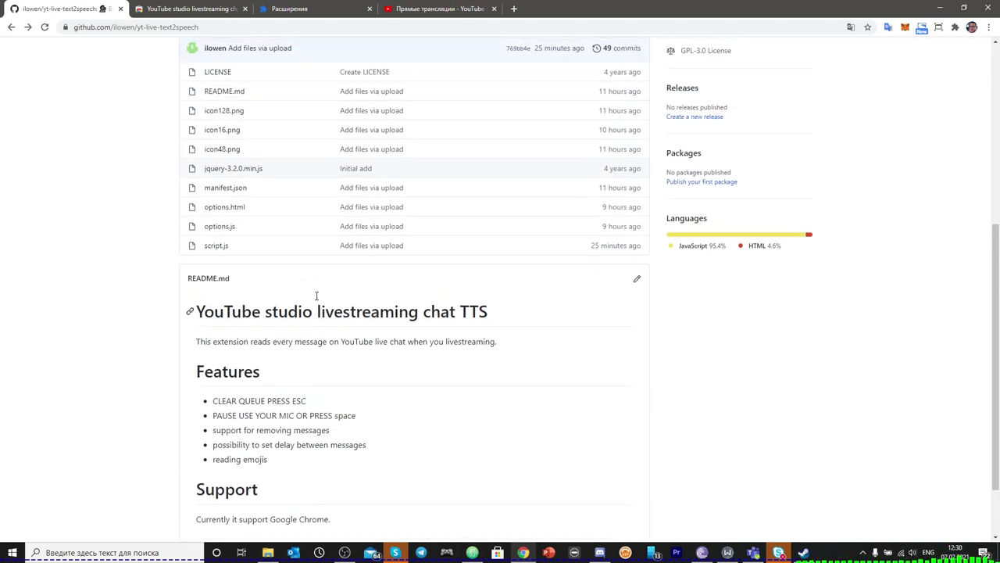
scroll(316, 297, "up", 1)
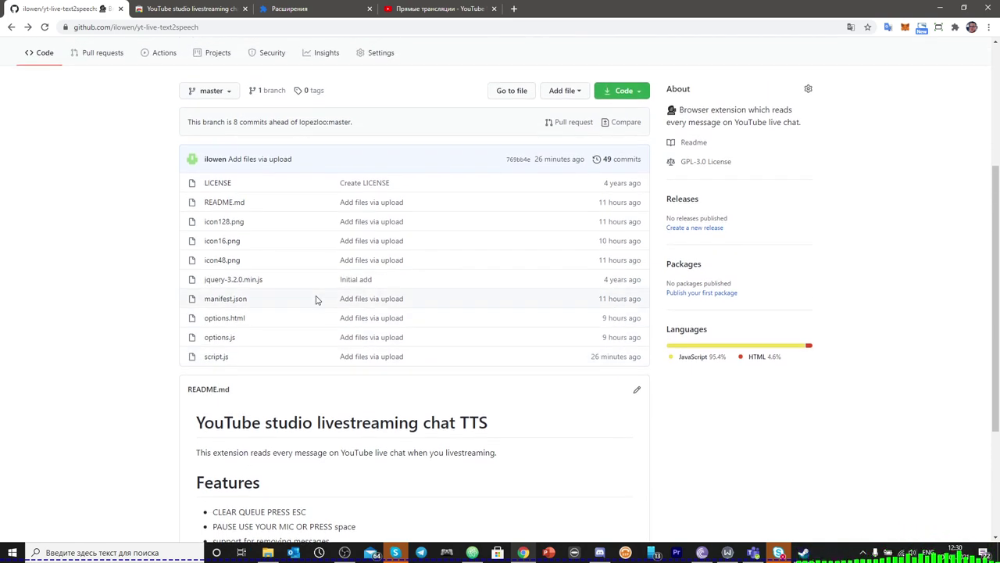
scroll(317, 300, "up", 1)
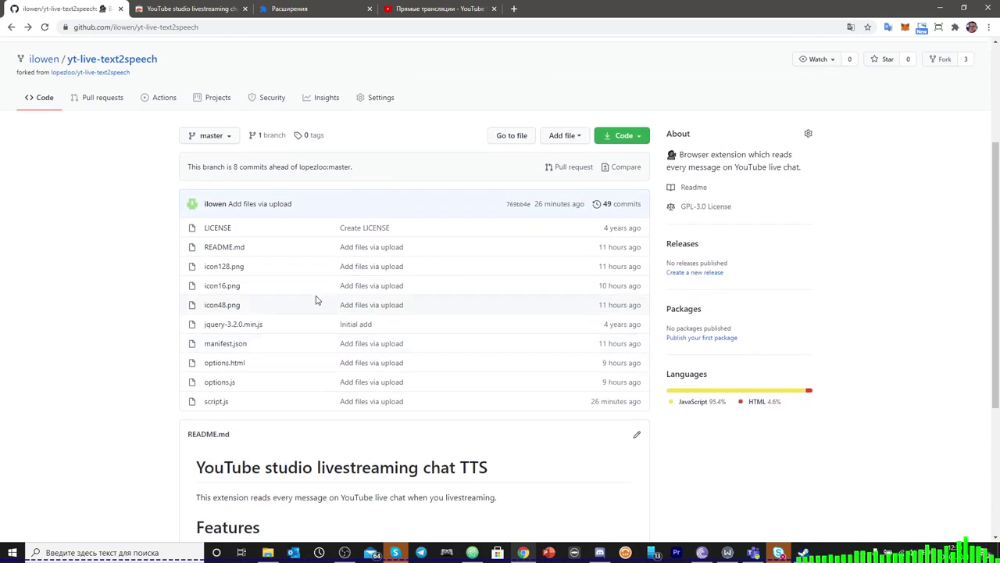
scroll(316, 300, "down", 3)
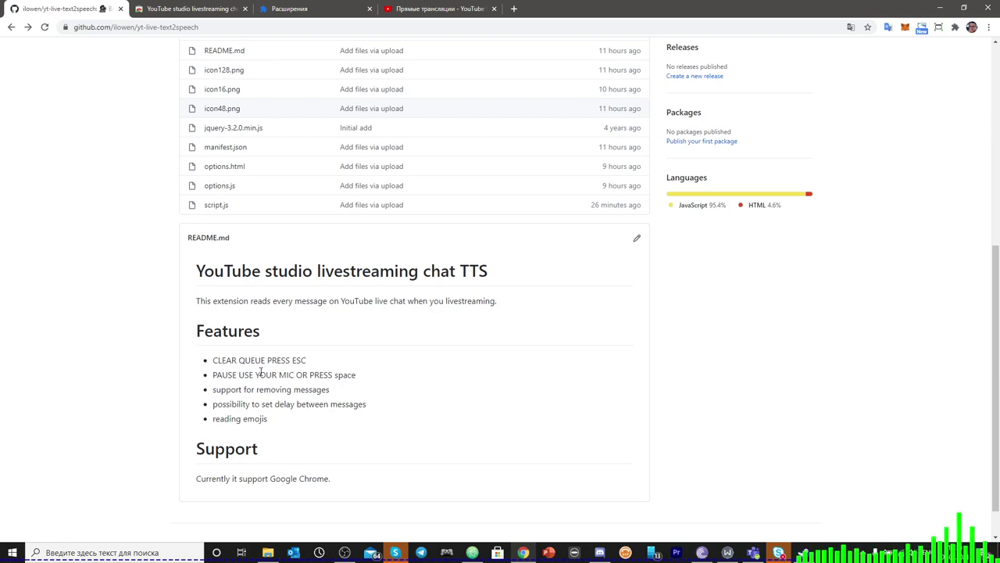
scroll(350, 285, "up", 3)
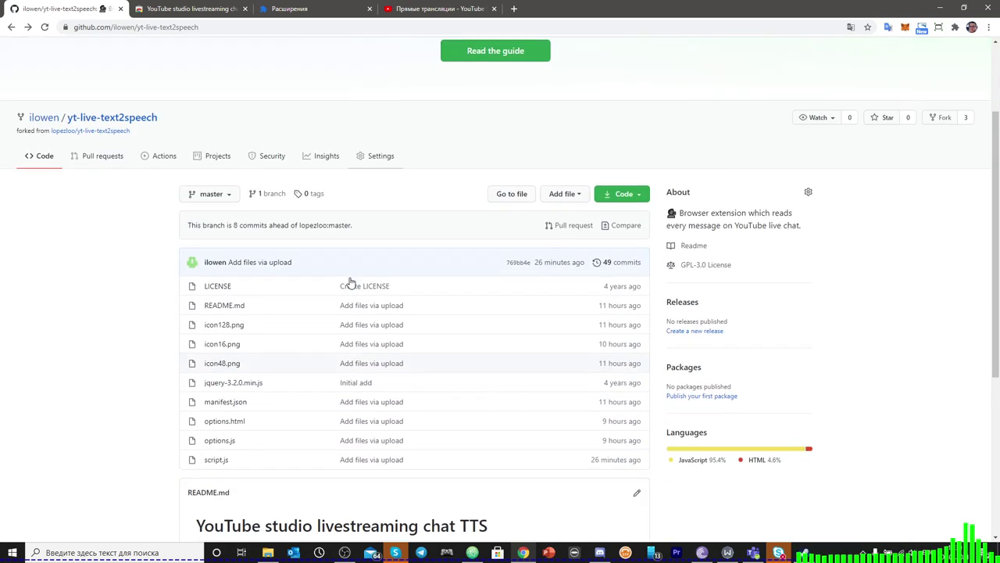
scroll(350, 281, "down", 1)
scroll(350, 281, "up", 1)
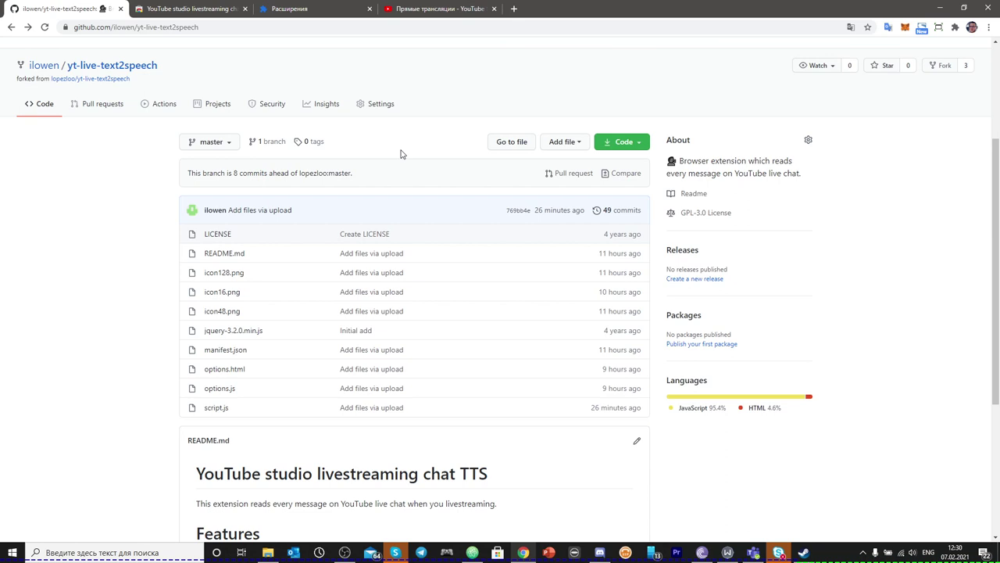
scroll(545, 158, "up", 1)
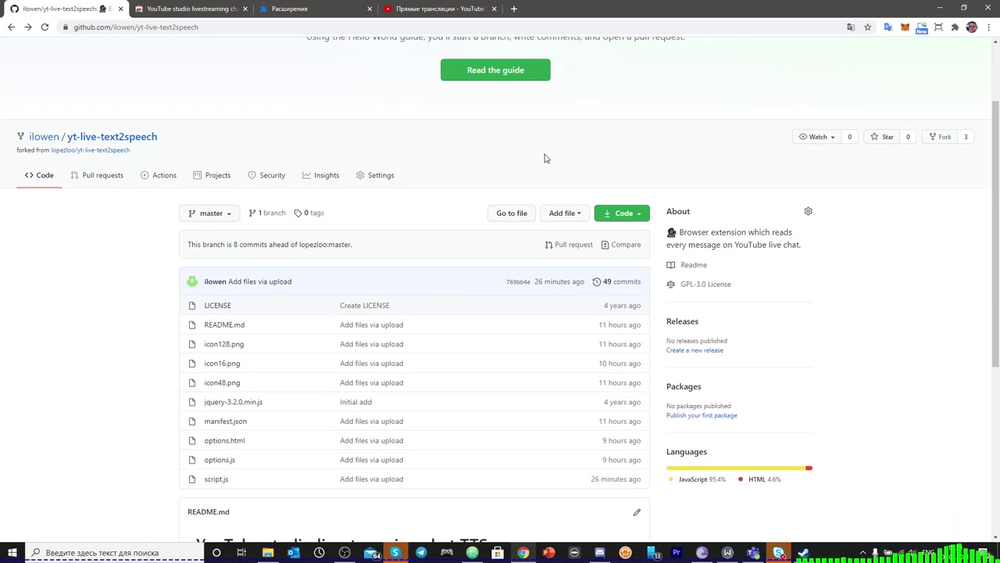
scroll(545, 159, "up", 2)
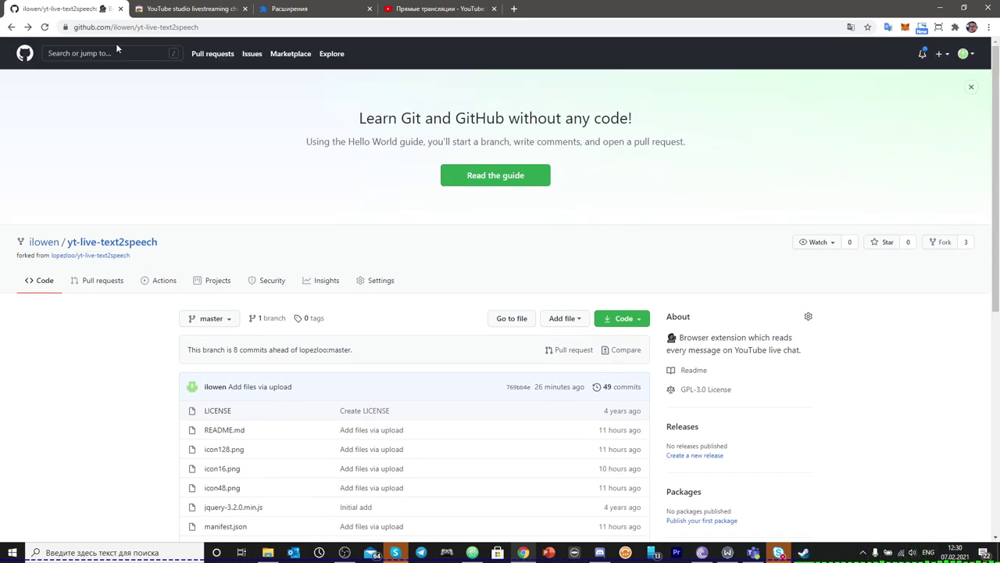
Highlight the repository's web address and show its clone and download options
left_click(238, 29)
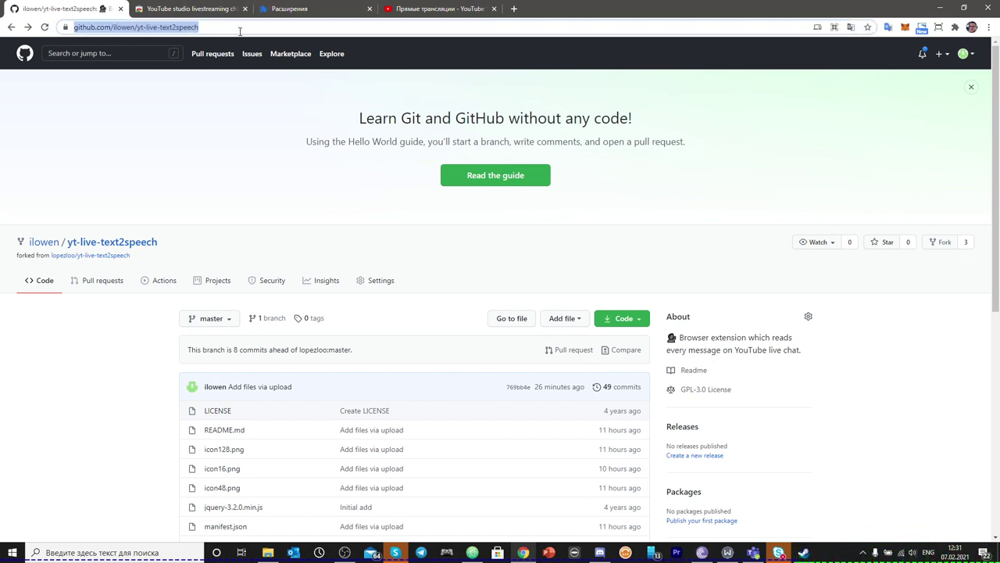
left_click(516, 286)
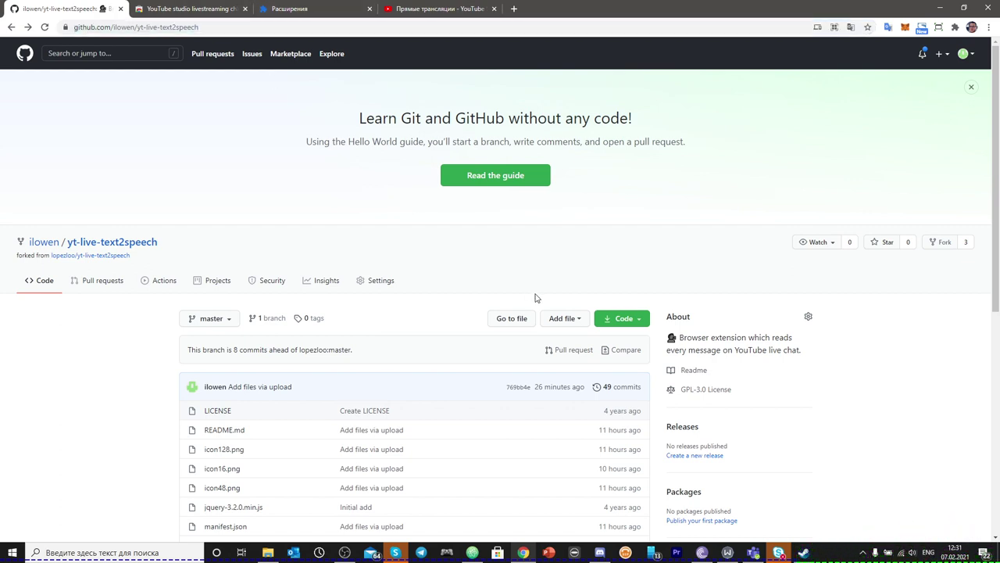
left_click(631, 324)
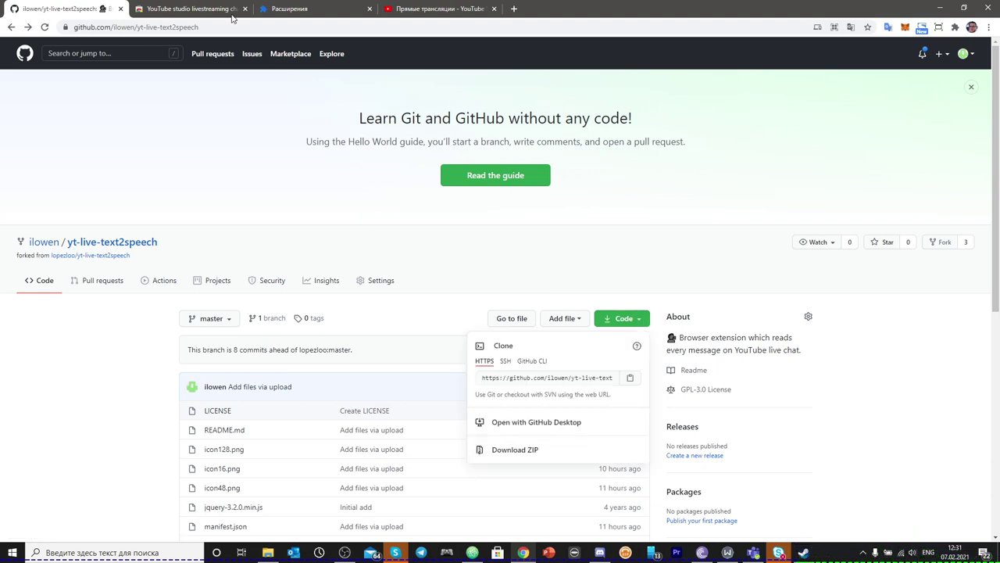
Load the unpacked extension from the yt-live-text2speech folder in Projects\chrome_exsantion into Chrome's extensions
left_click(282, 9)
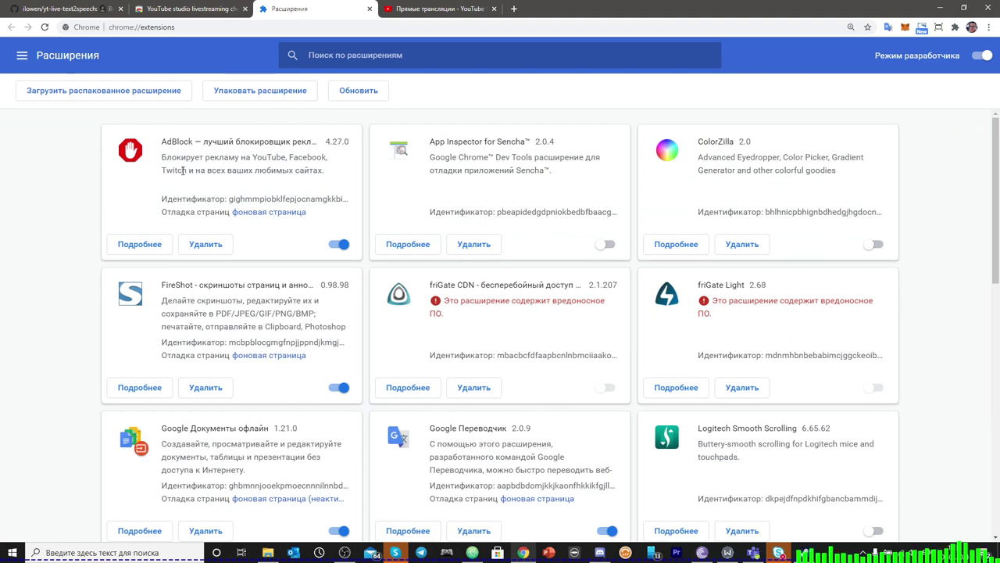
left_click(130, 100)
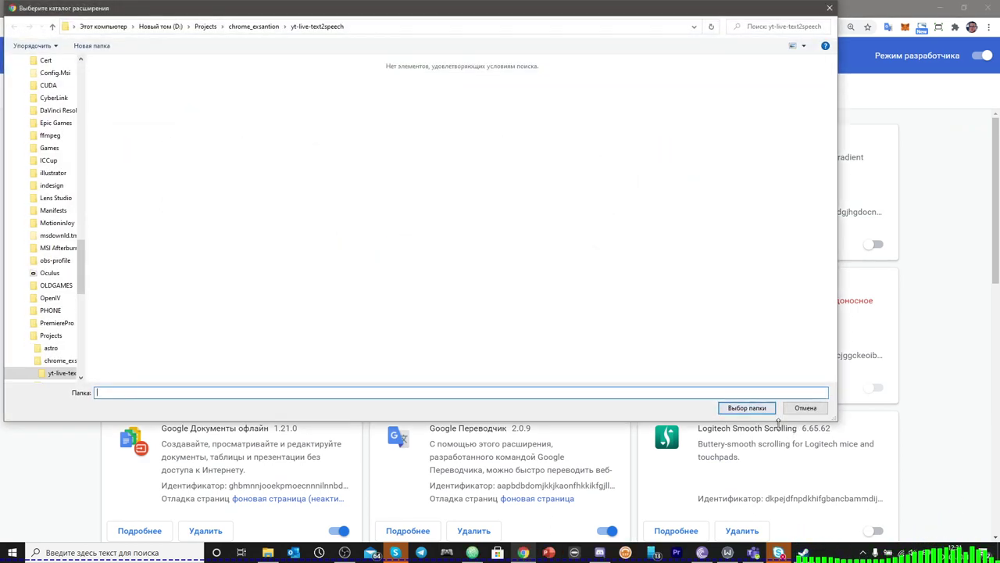
left_click(266, 28)
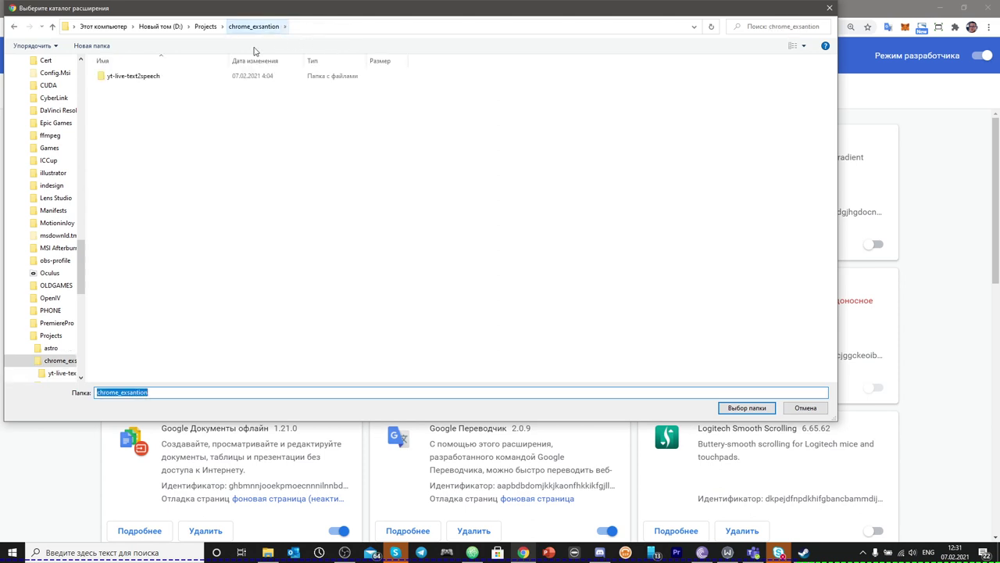
double_click(178, 80)
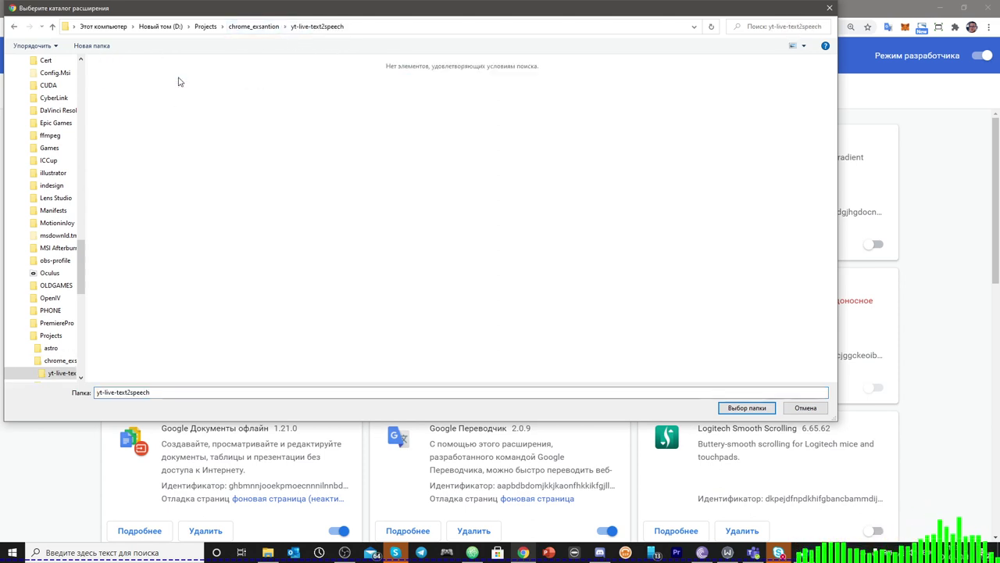
left_click(746, 407)
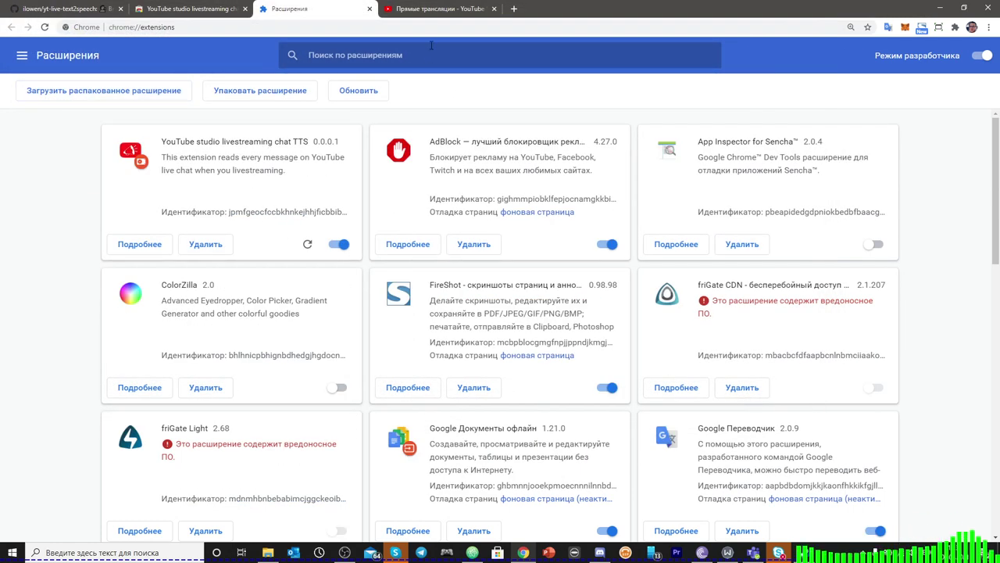
On the YouTube Studio livestream page, pin the YouTube studio livestreaming chat TTS extension and open its options
left_click(443, 9)
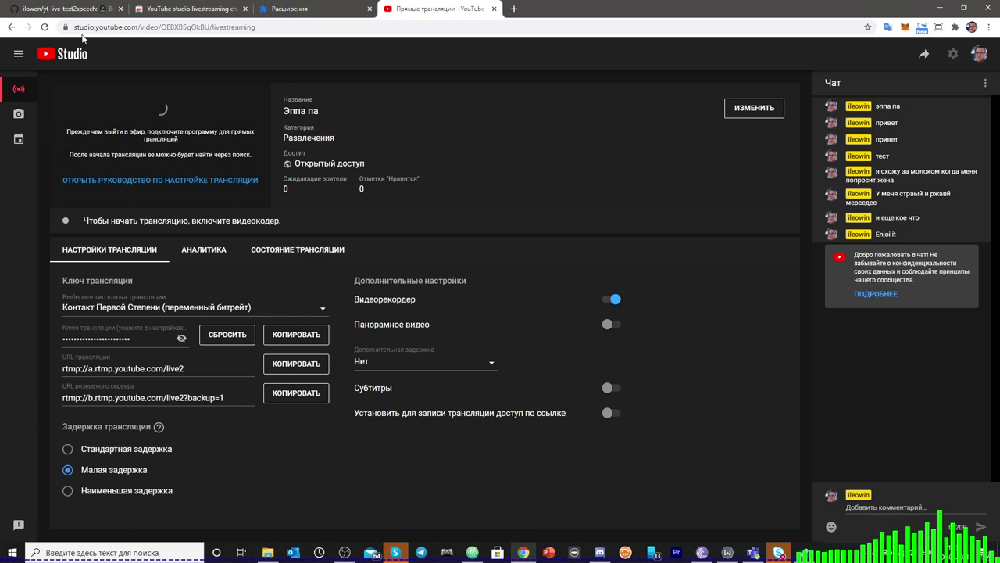
left_click(955, 28)
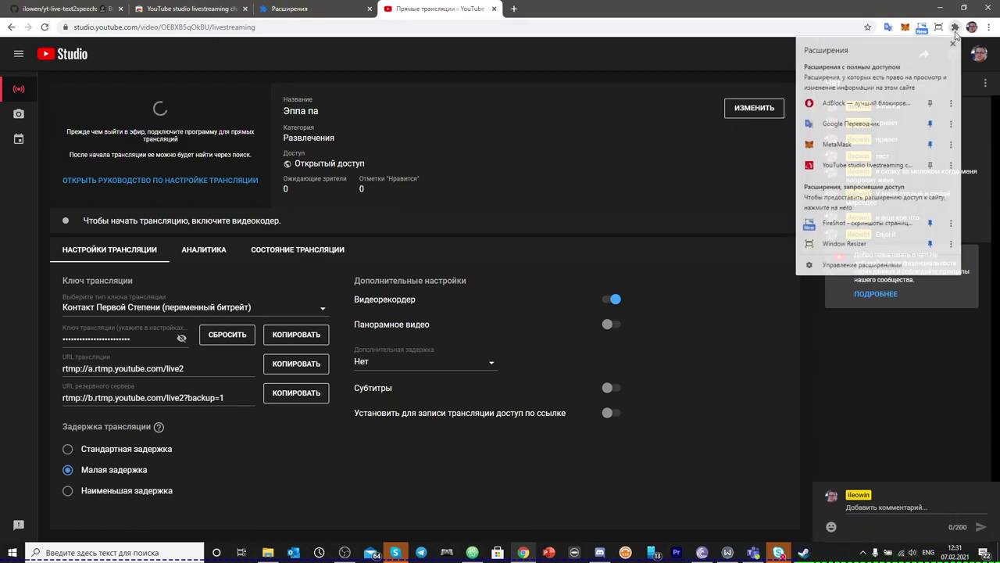
left_click(930, 168)
left_click(938, 28)
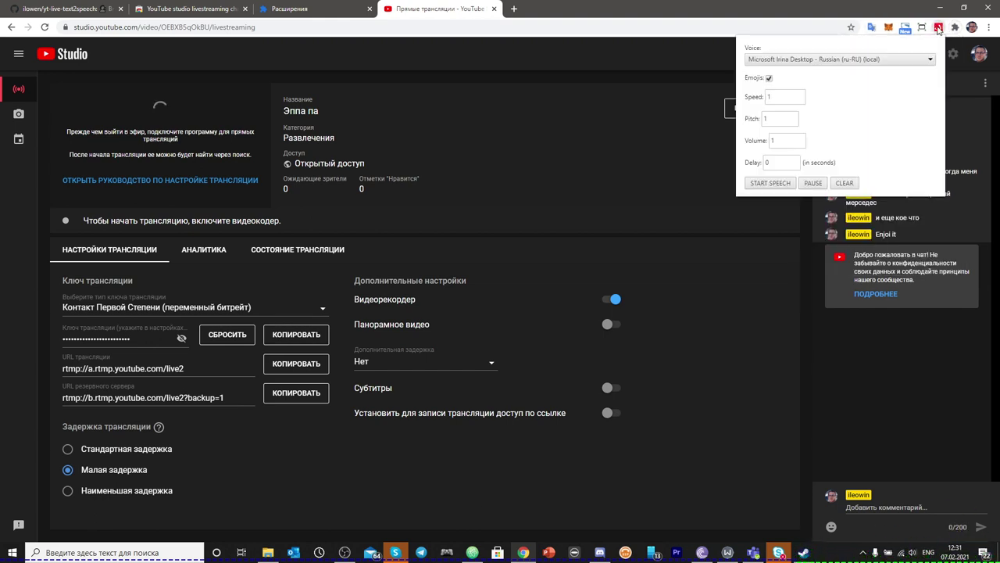
Set the extension's voice to IVONA 2 Tatyana OEM (ru-RU) and the speech speed to 1.2
left_click(904, 60)
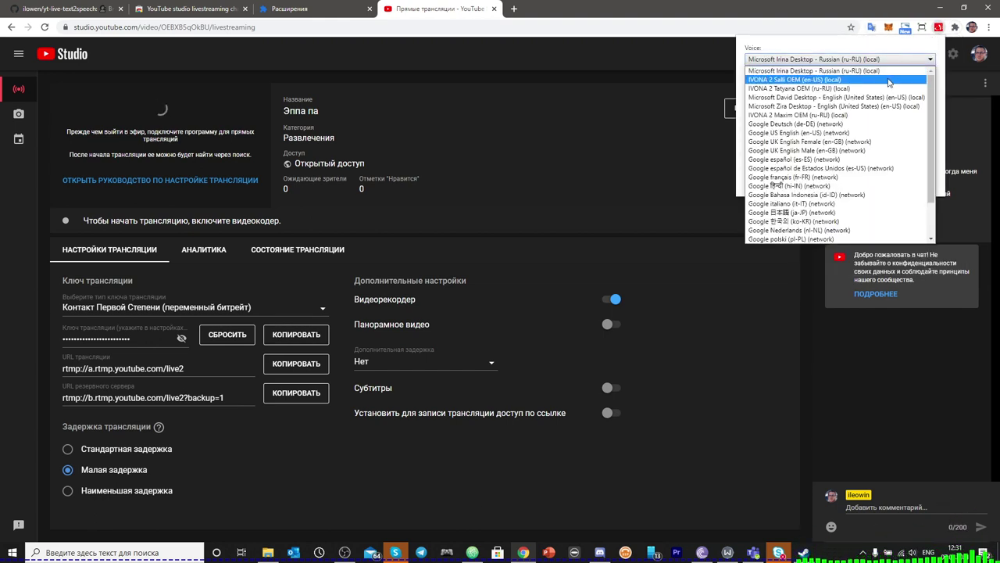
left_click(885, 89)
left_click(788, 98)
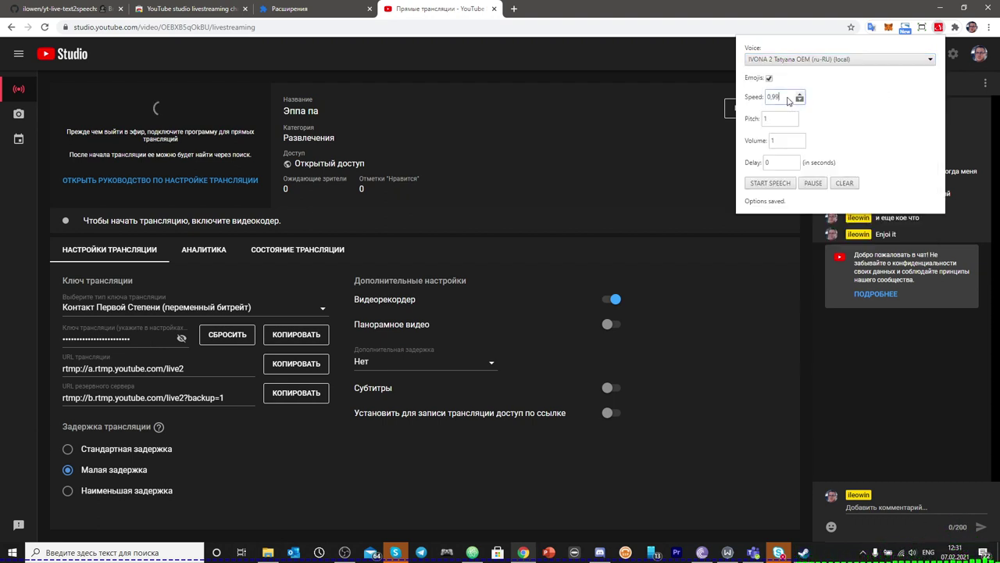
key("Down")
key("BackSpace")
key("BackSpace")
key("BackSpace")
key("BackSpace")
type("1.2")
key("Tab")
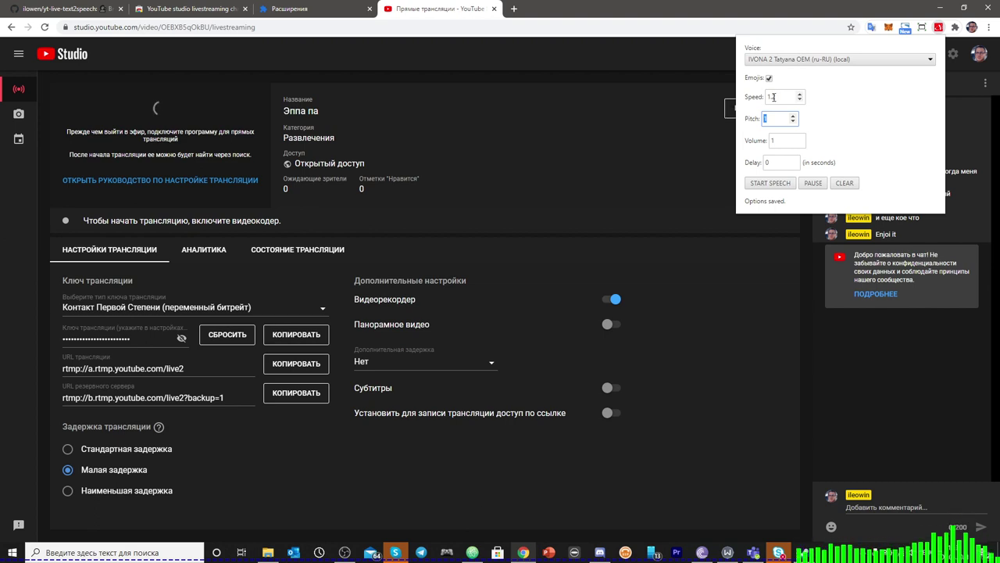
key("shift+Tab")
Set the speech pitch to 0.7, the volume to 2 and the delay to 2 seconds, and close the options
key("Tab")
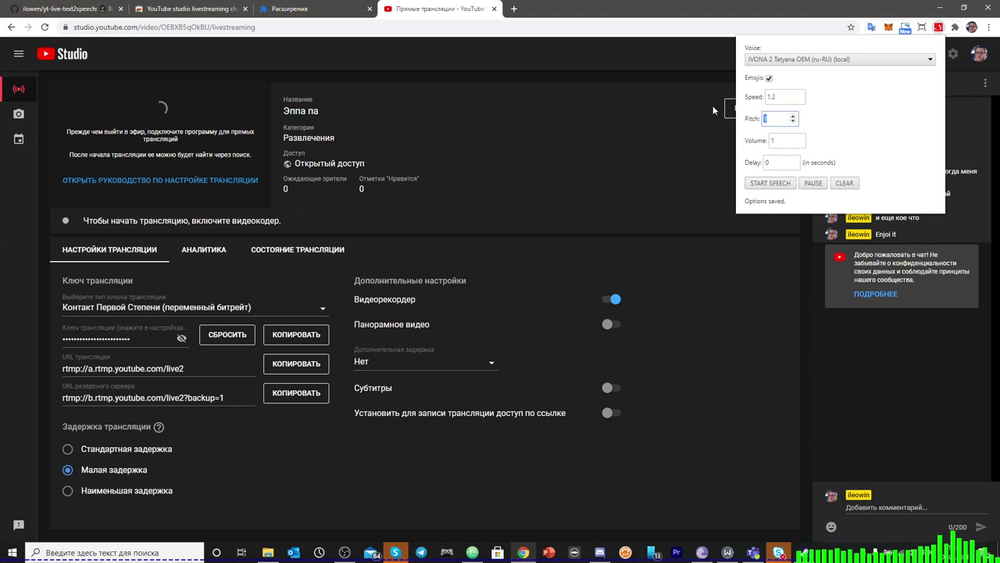
type("0.7")
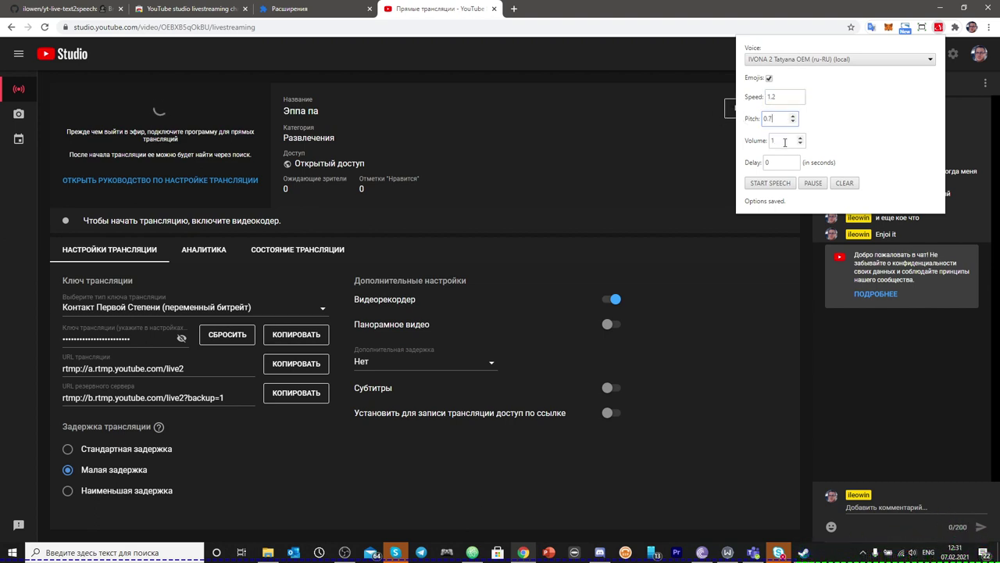
double_click(784, 141)
type("2")
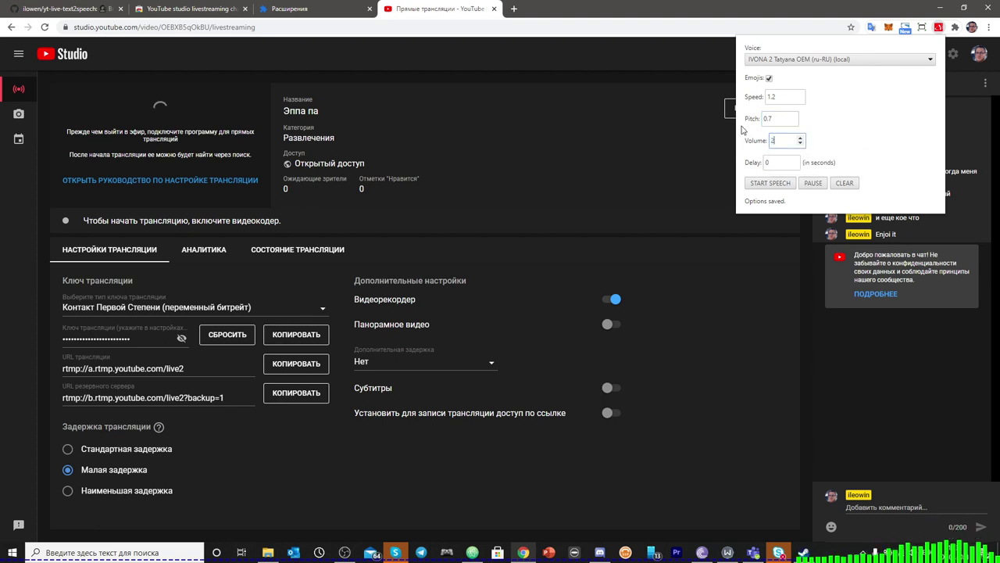
key("Tab")
type("2")
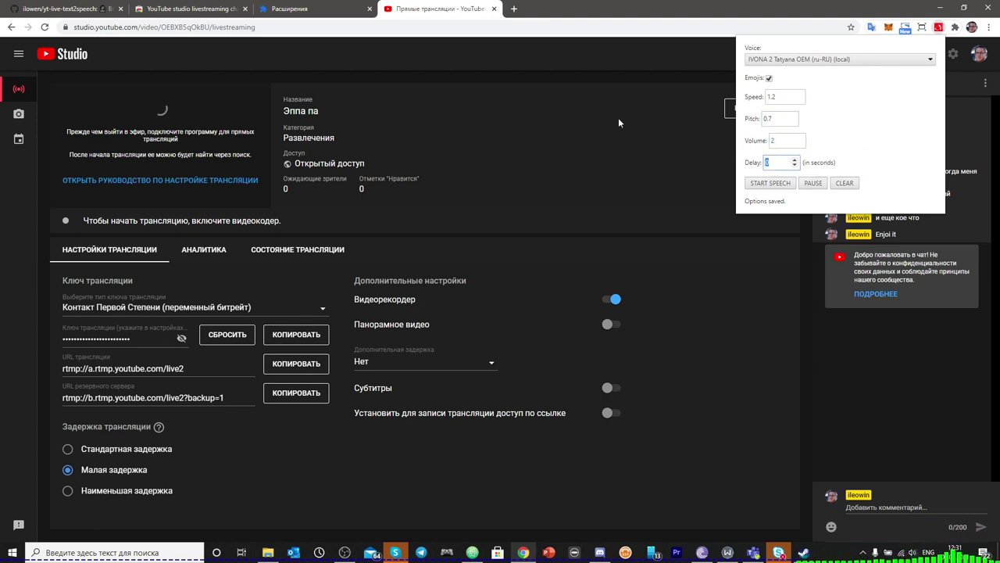
left_click(832, 137)
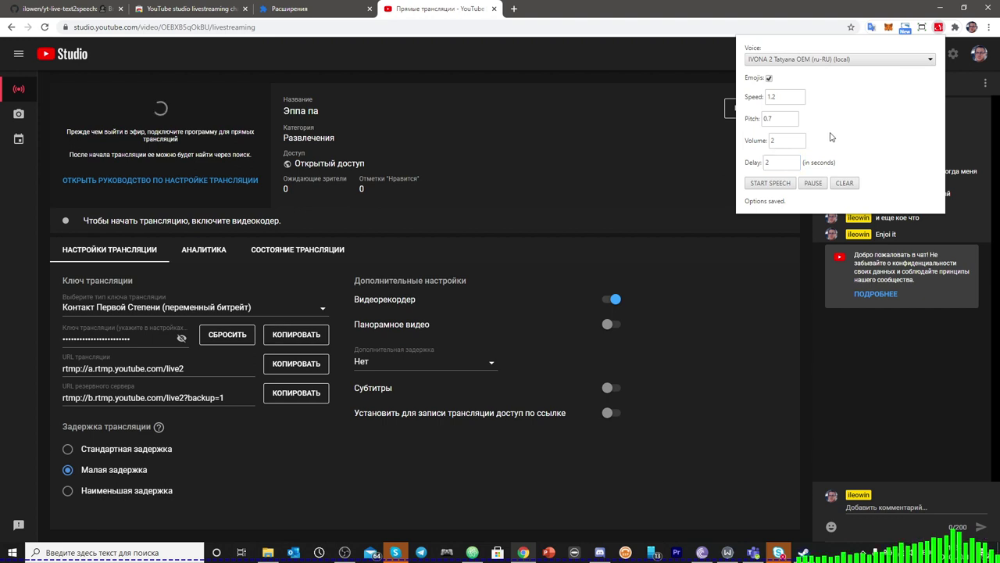
left_click(666, 164)
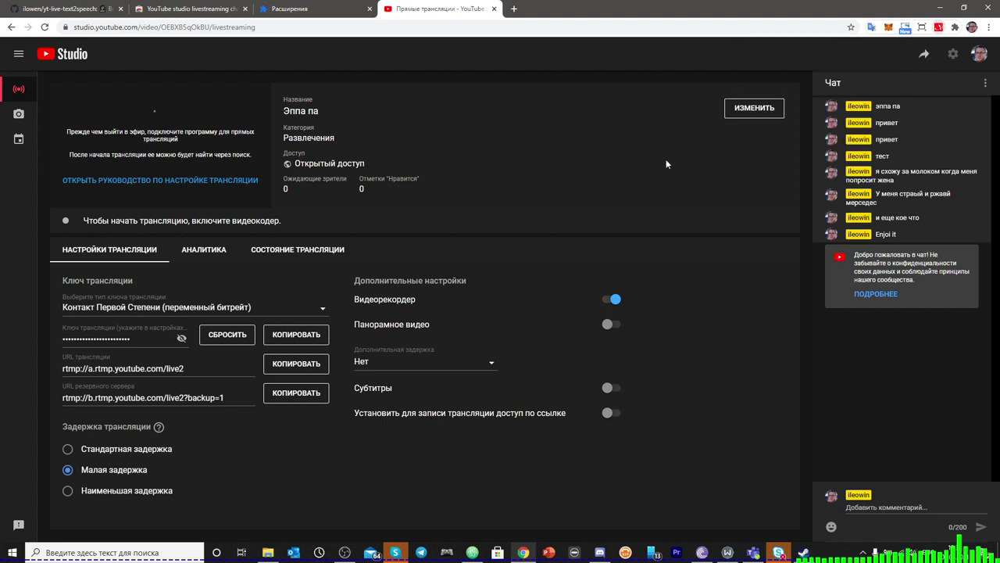
Reload the livestream page and open the error report of the chat TTS extension on the extensions page
left_click(43, 27)
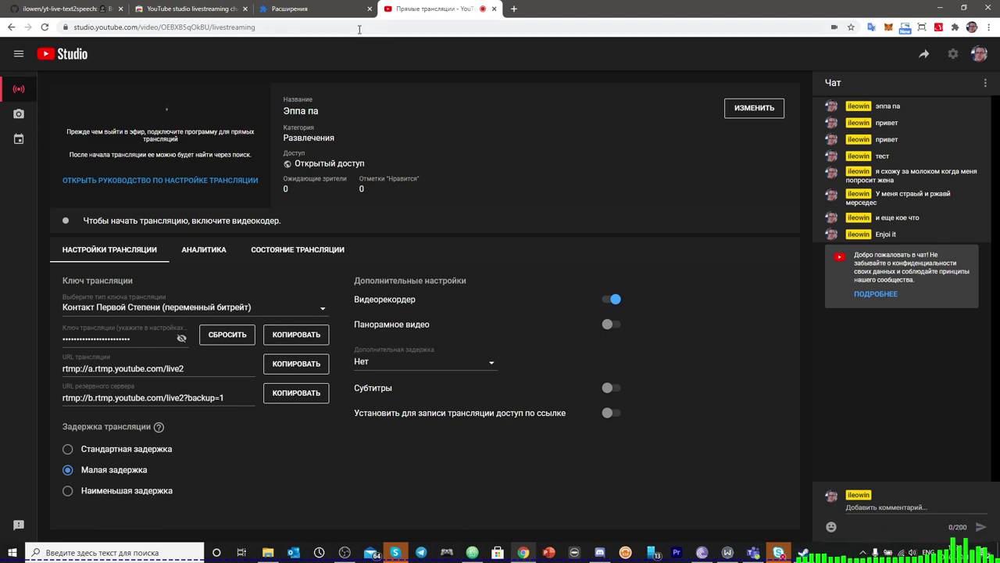
left_click(334, 17)
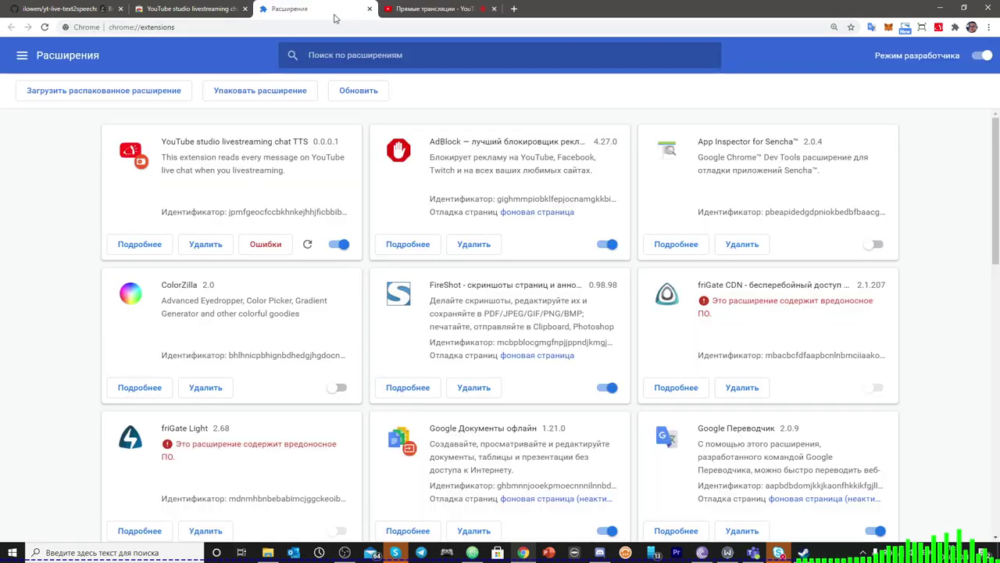
left_click(266, 244)
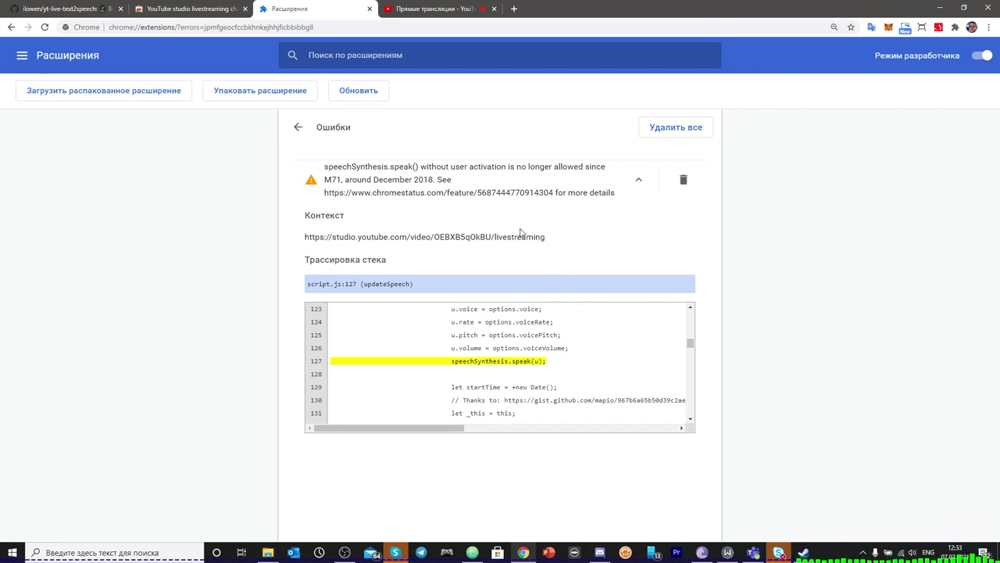
Return to the YouTube Studio livestream page and open the voice choices in the chat TTS extension's options
key("ctrl+shift+Tab")
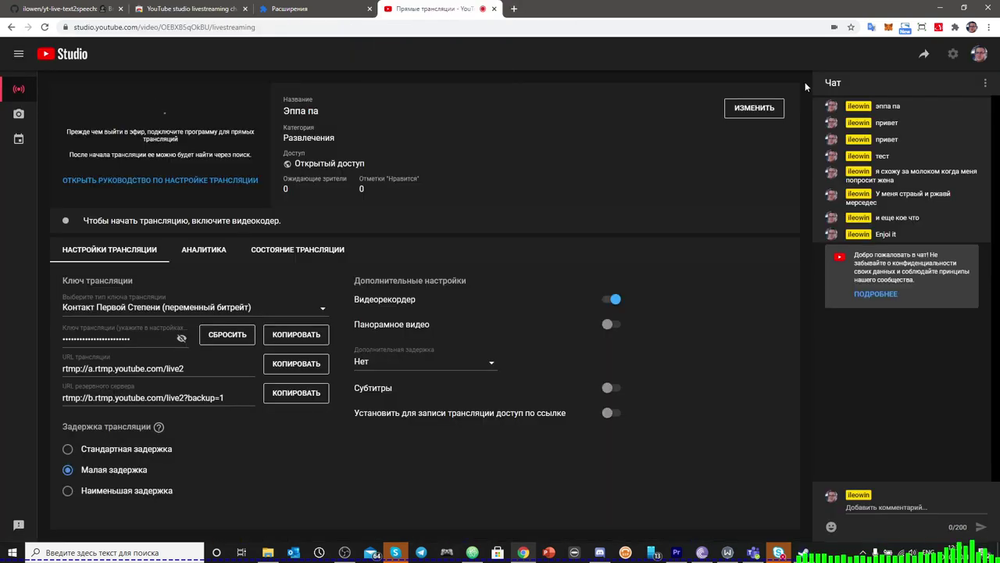
left_click(938, 27)
left_click(916, 61)
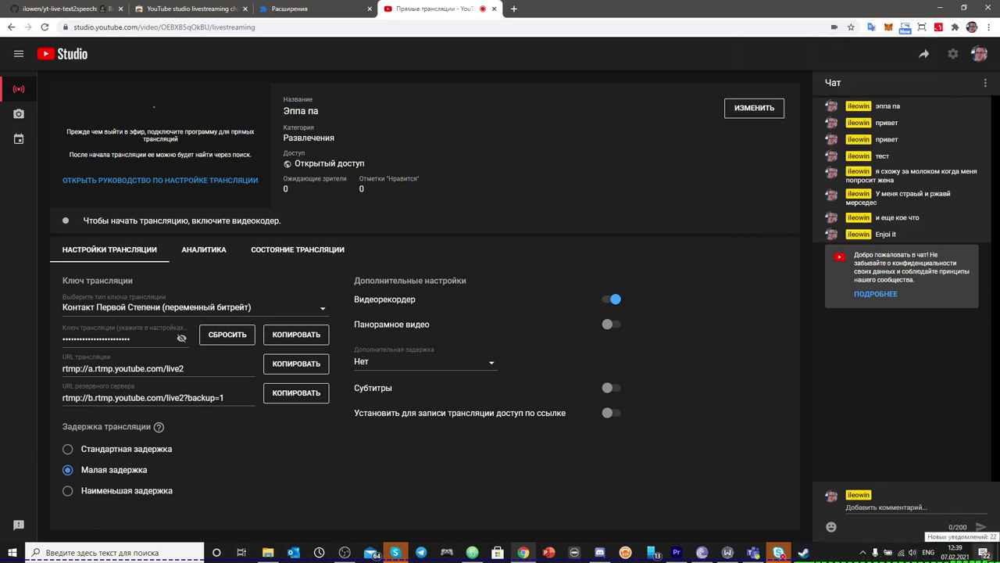
Open the speech recognition page of the Time and Language section in Windows Settings and go to its voice management options
left_click(984, 552)
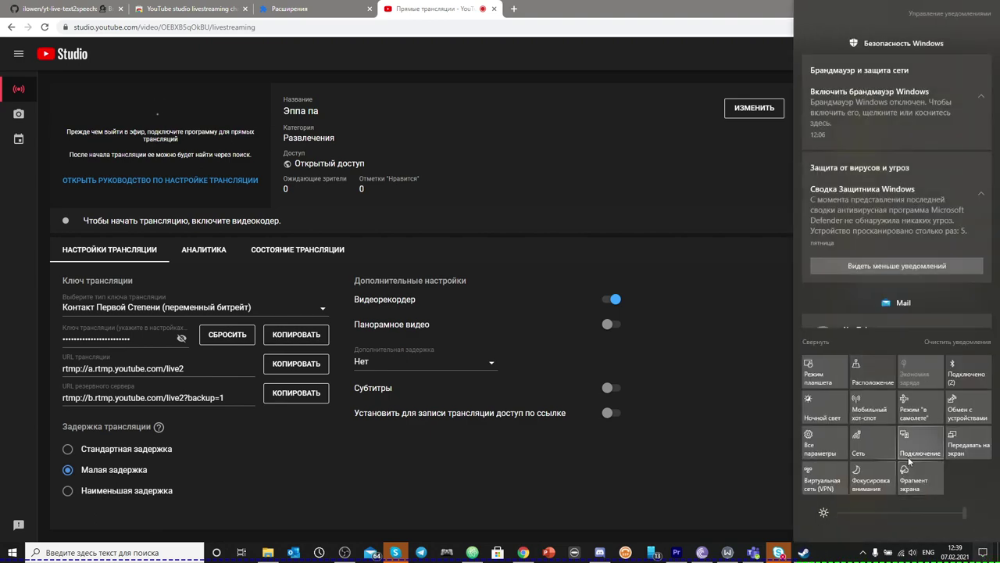
left_click(825, 444)
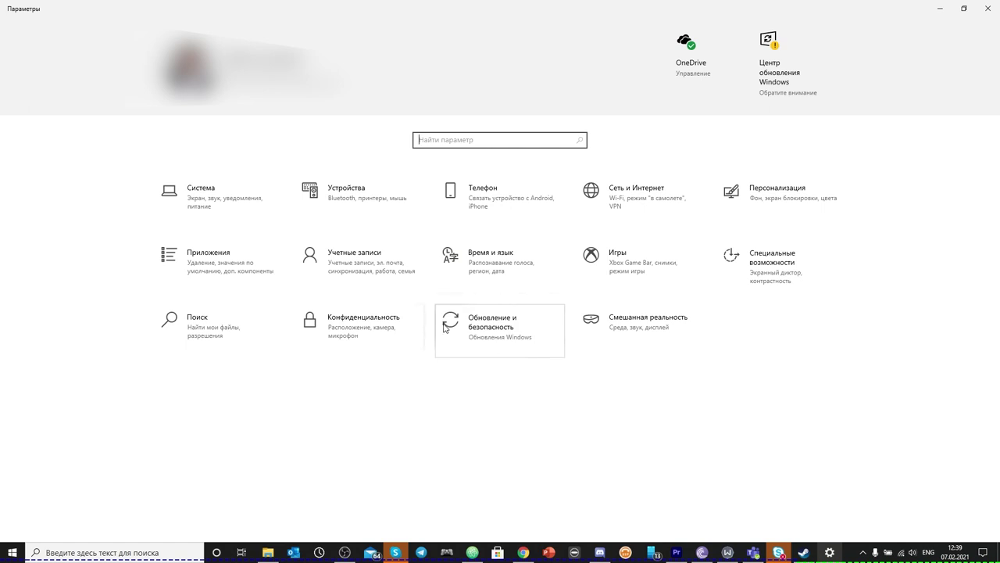
left_click(494, 264)
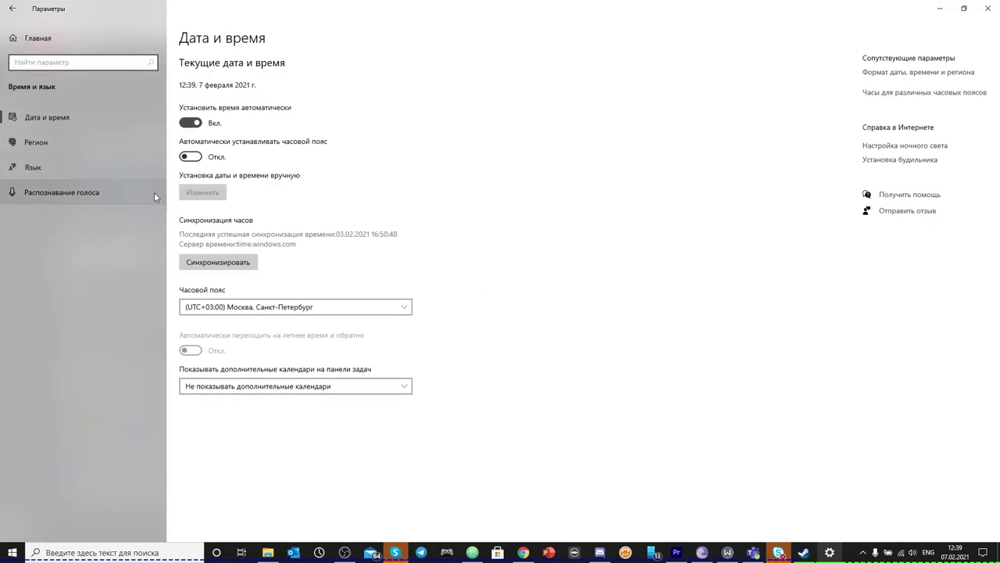
left_click(107, 186)
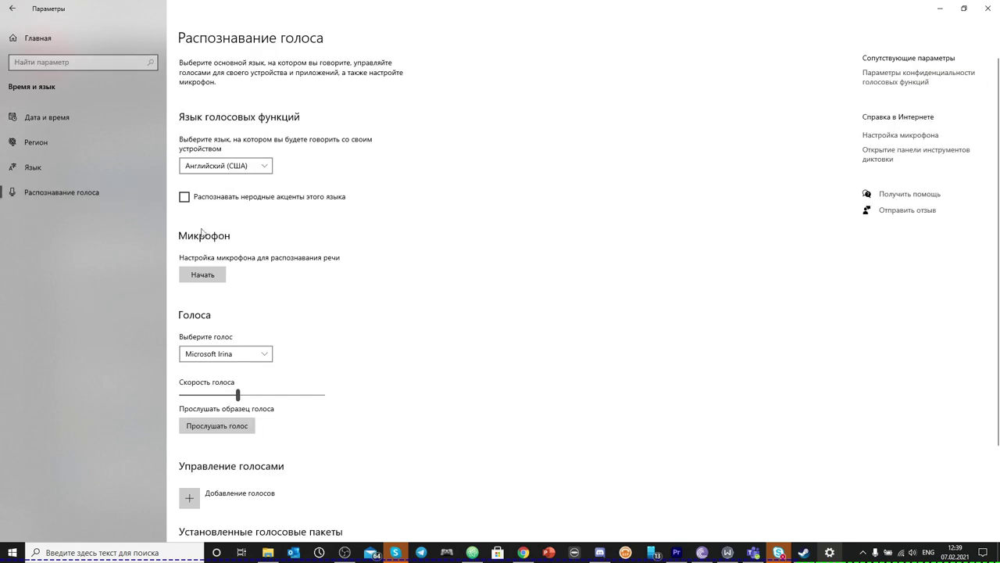
scroll(202, 232, "down", 3)
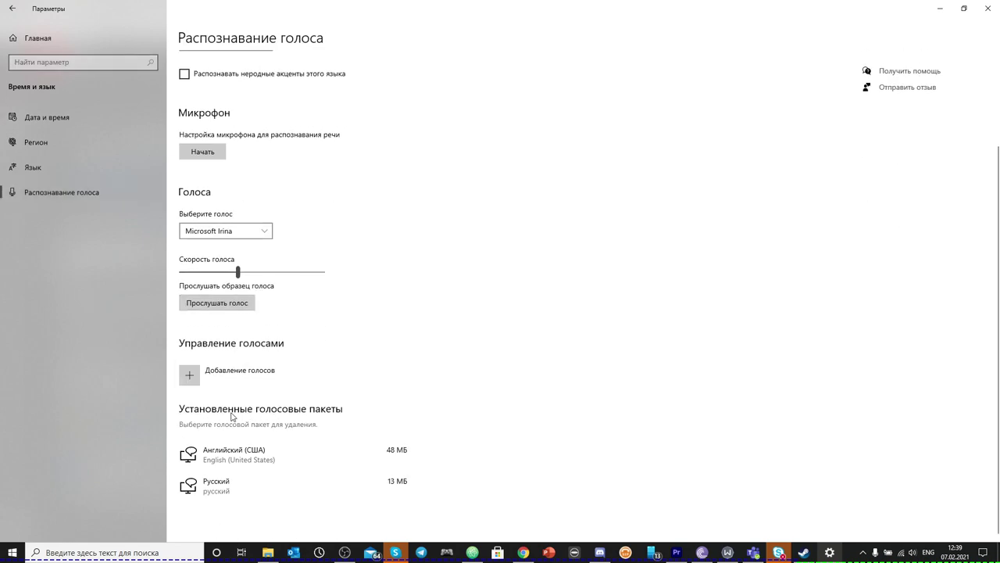
Browse the voice packages that Windows offers to add, cancel without adding any, and check the system voice choices
left_click(190, 379)
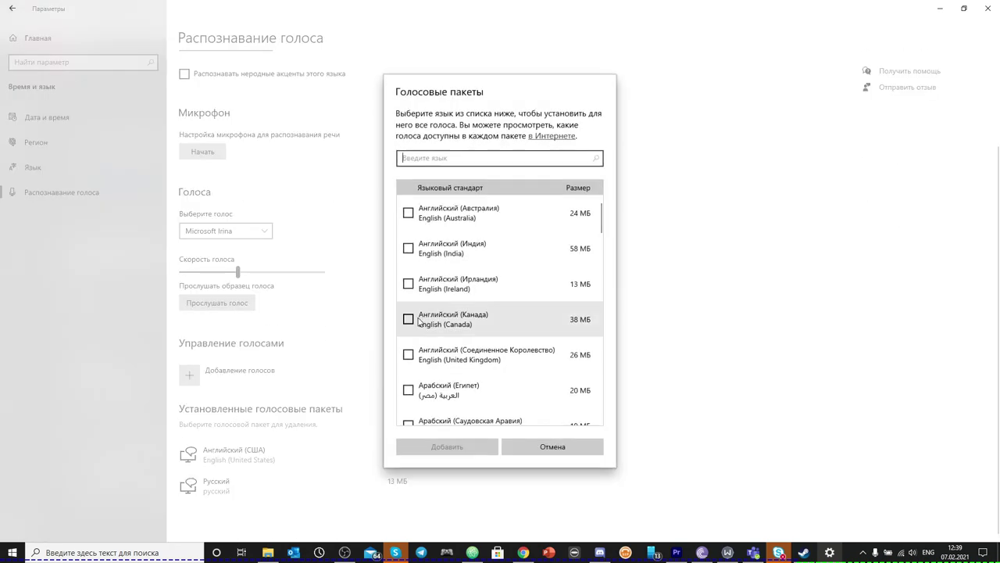
scroll(485, 239, "down", 5)
scroll(485, 239, "down", 10)
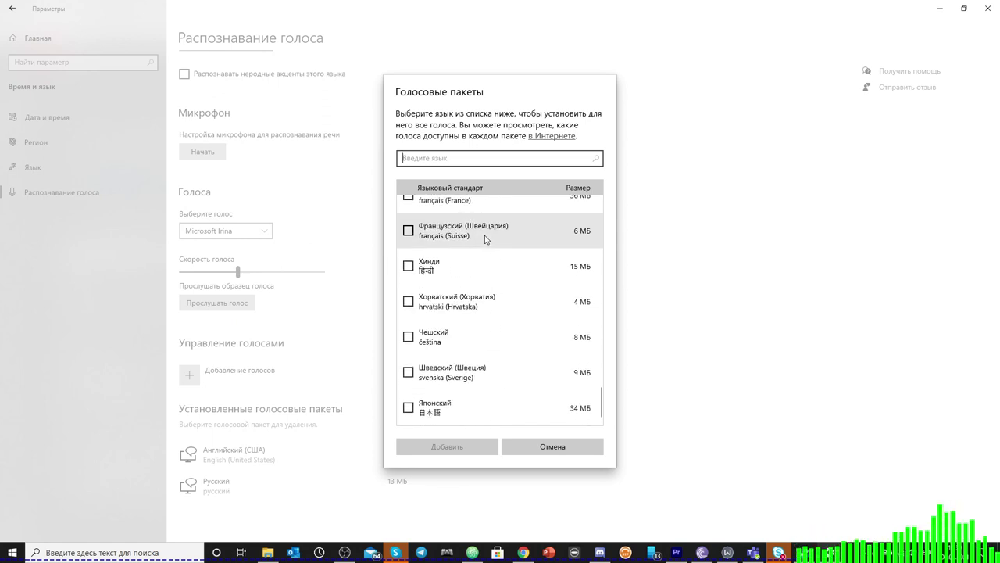
left_click(570, 450)
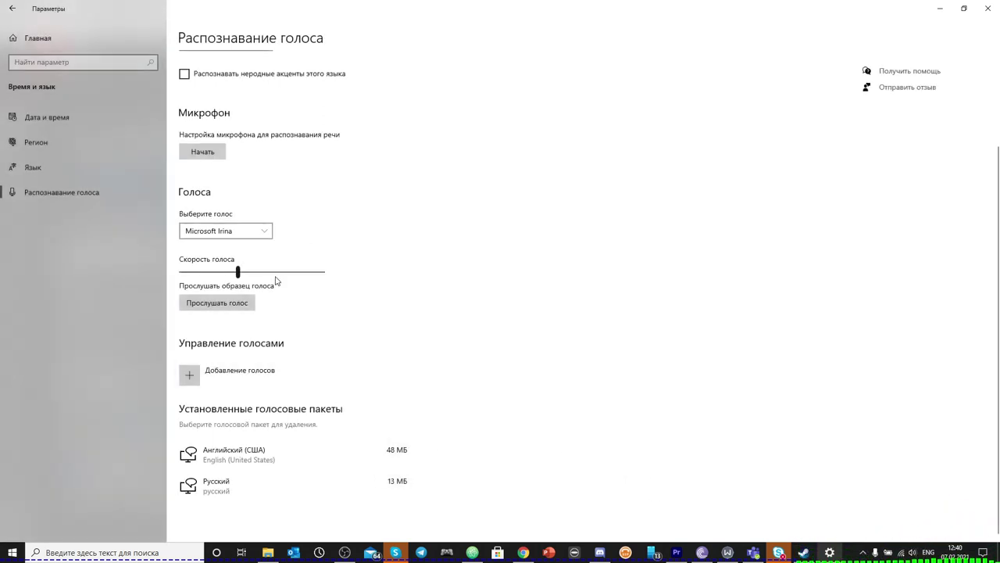
left_click(257, 231)
left_click(297, 223)
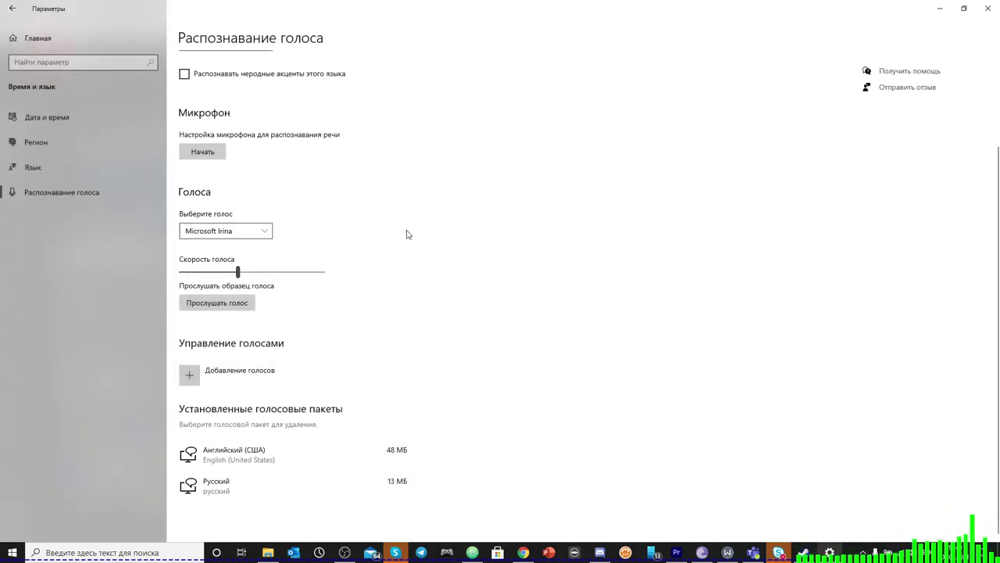
Close Windows Settings and open the voice choices in the chat TTS extension's options on the livestream page
left_click(986, 9)
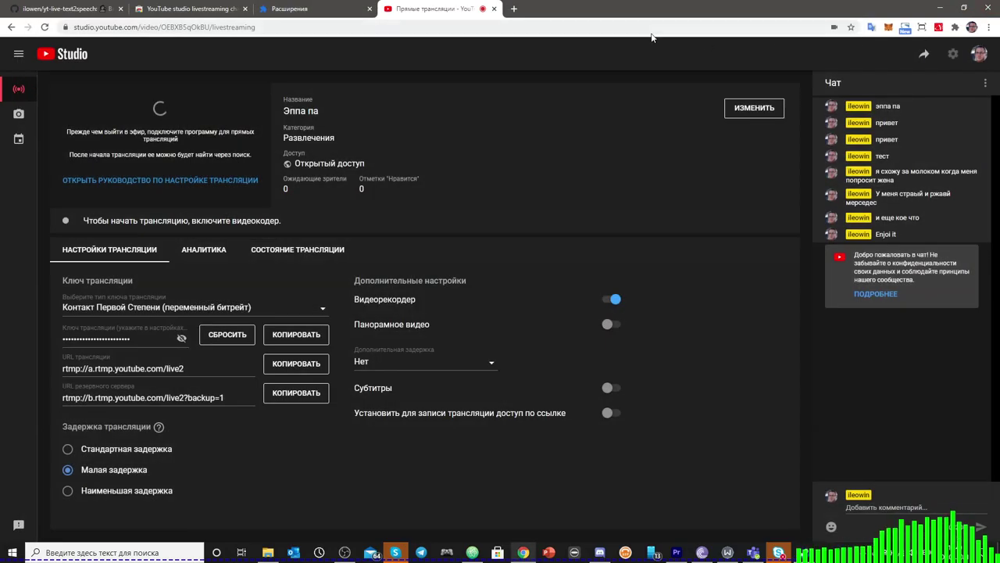
left_click(939, 28)
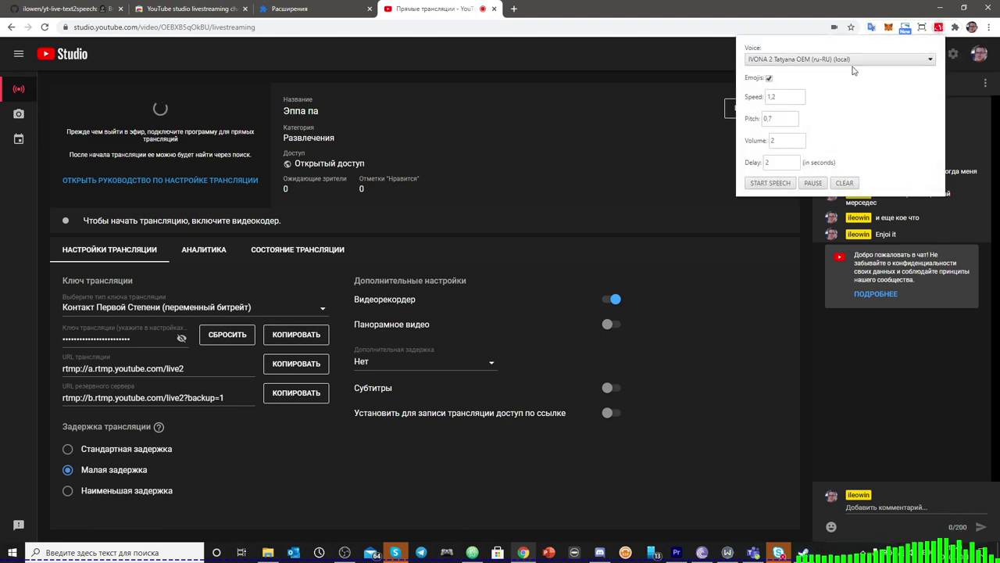
left_click(857, 61)
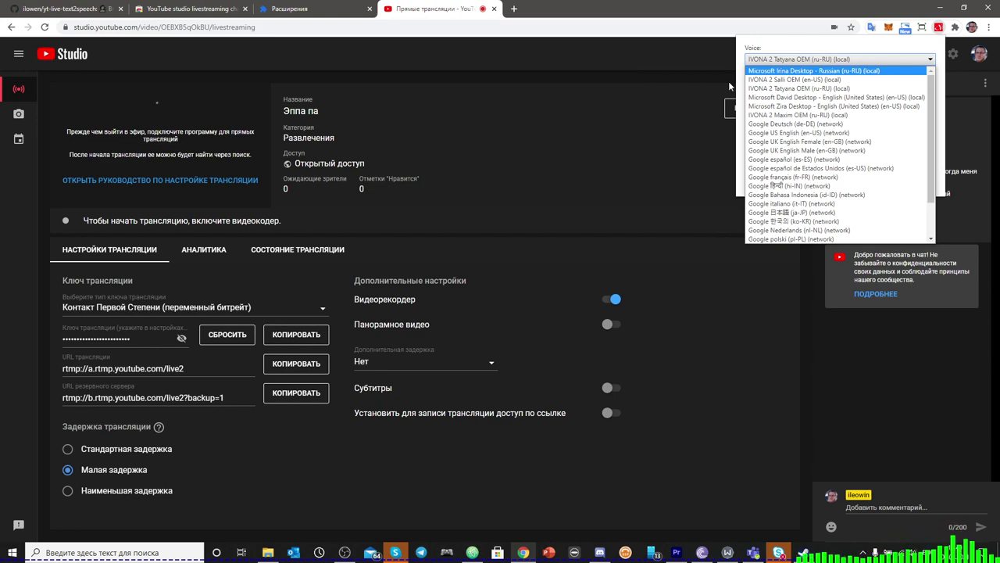
Search the web in a new tab for "ivona voice tatyana buy" and open the Harpo Software page of the Tatyana IVONA voice
left_click(513, 9)
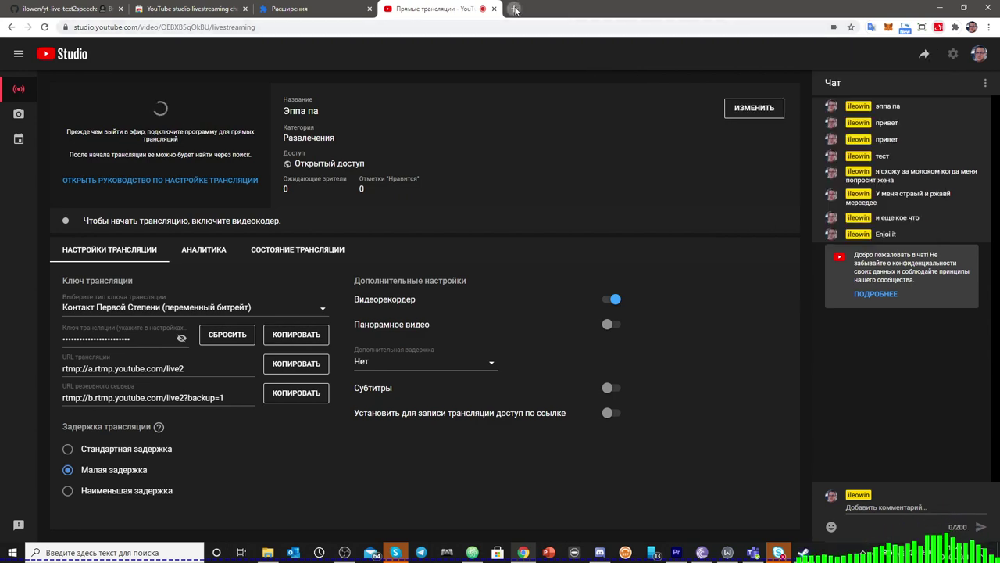
type("ivona")
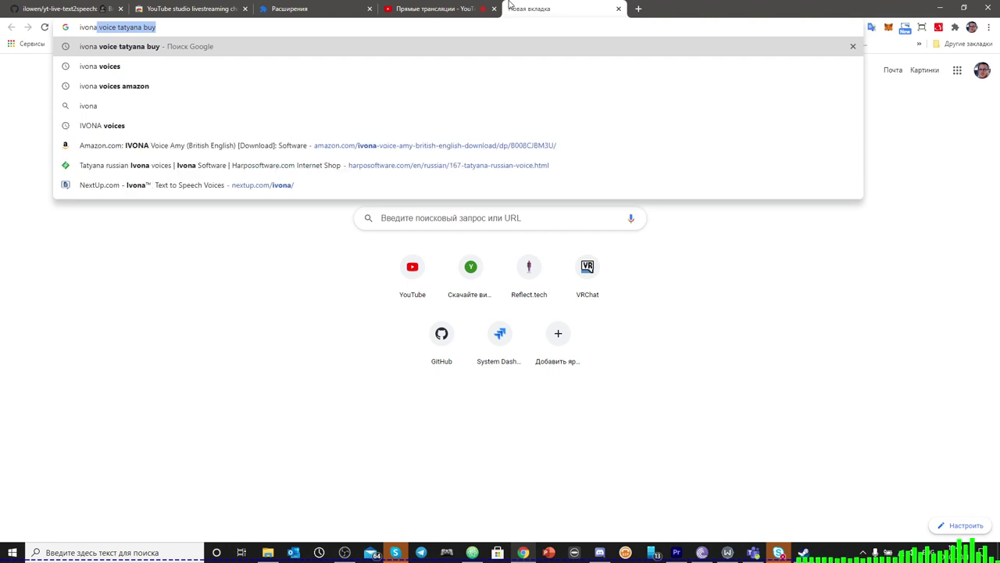
key("End")
key("Return")
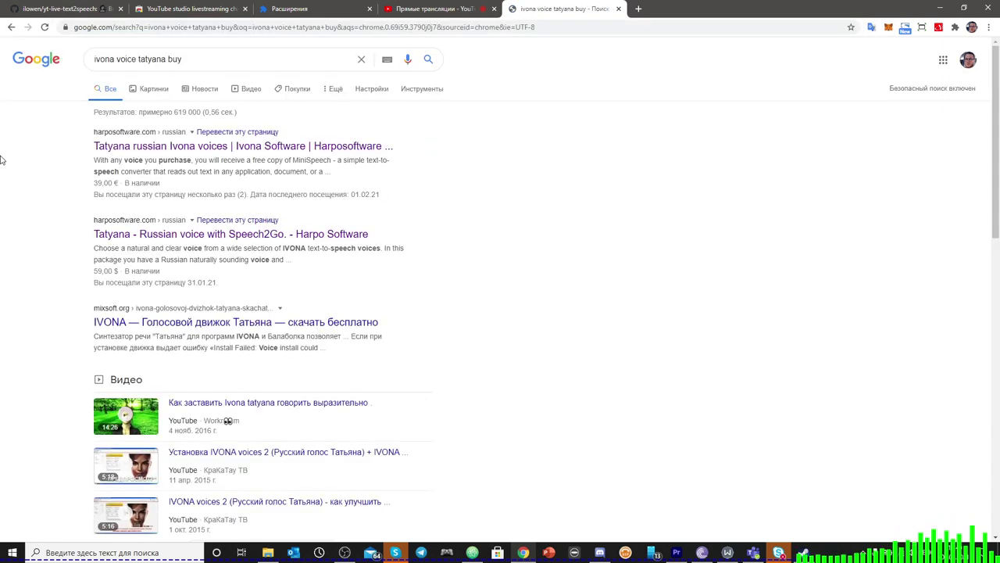
left_click(232, 146)
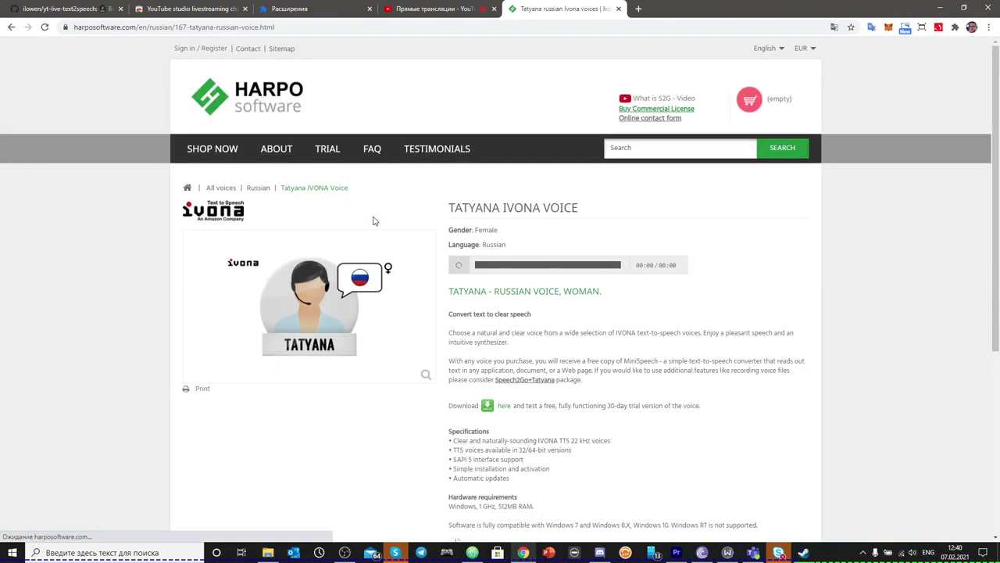
Play part of the Tatyana voice sample and examine the price and the 30-day trial download line on its product page
left_click(453, 268)
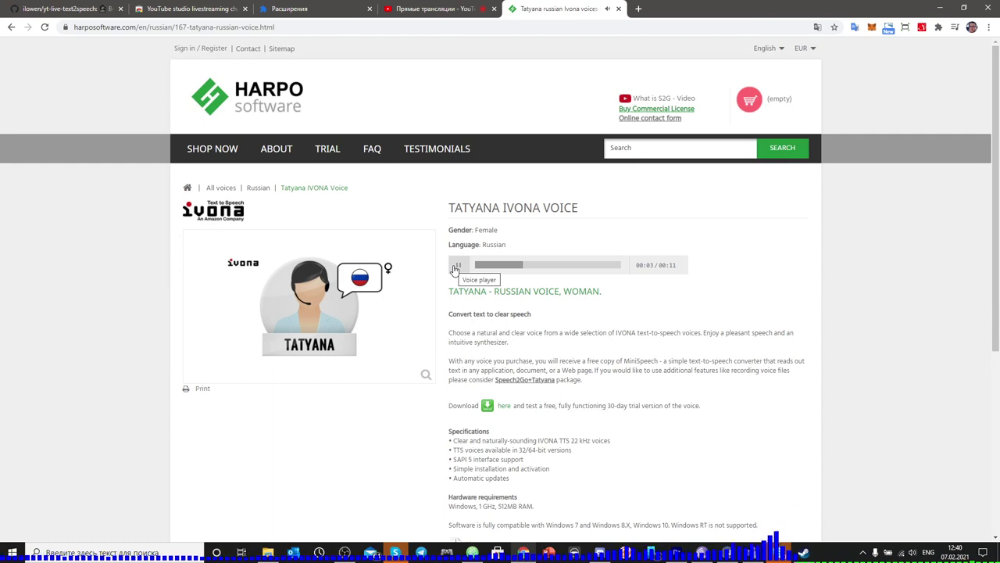
scroll(454, 270, "down", 3)
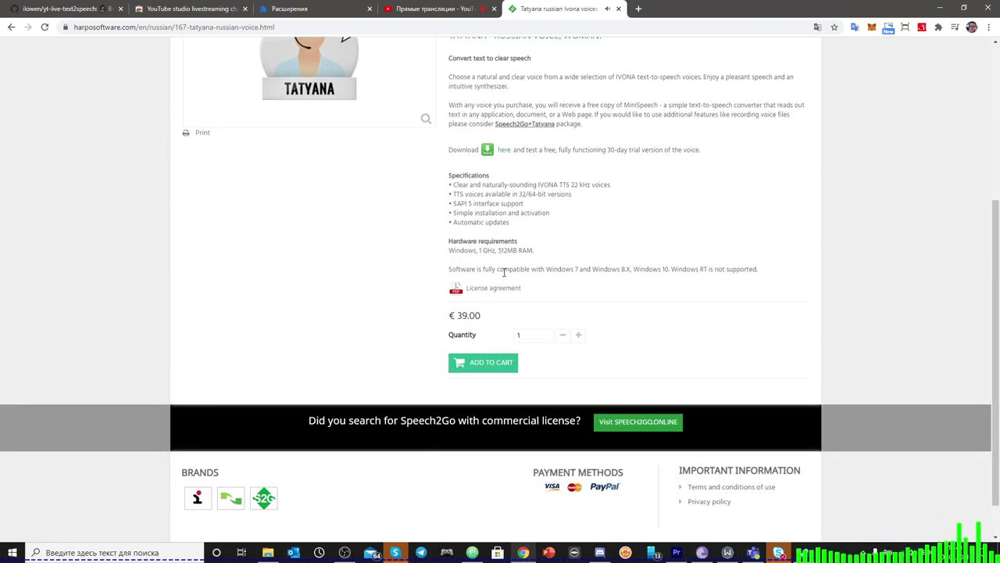
scroll(504, 272, "up", 1)
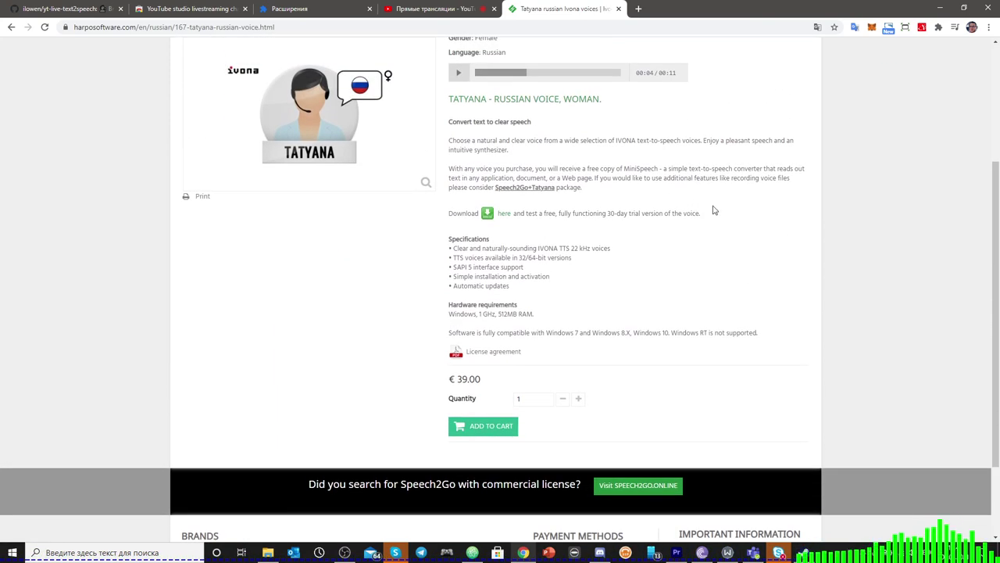
left_click_drag(714, 213, 449, 213)
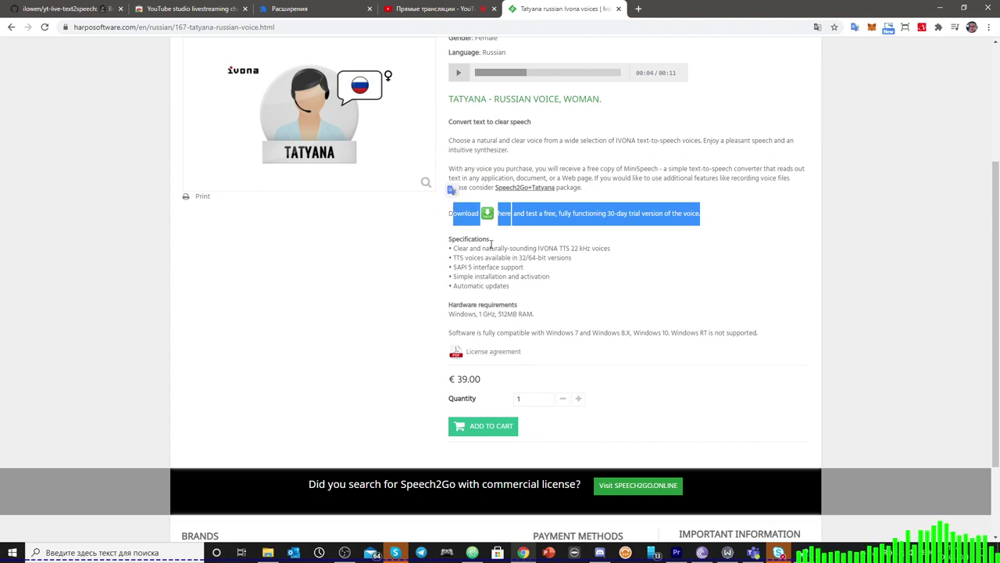
scroll(459, 389, "up", 1)
scroll(459, 393, "up", 3)
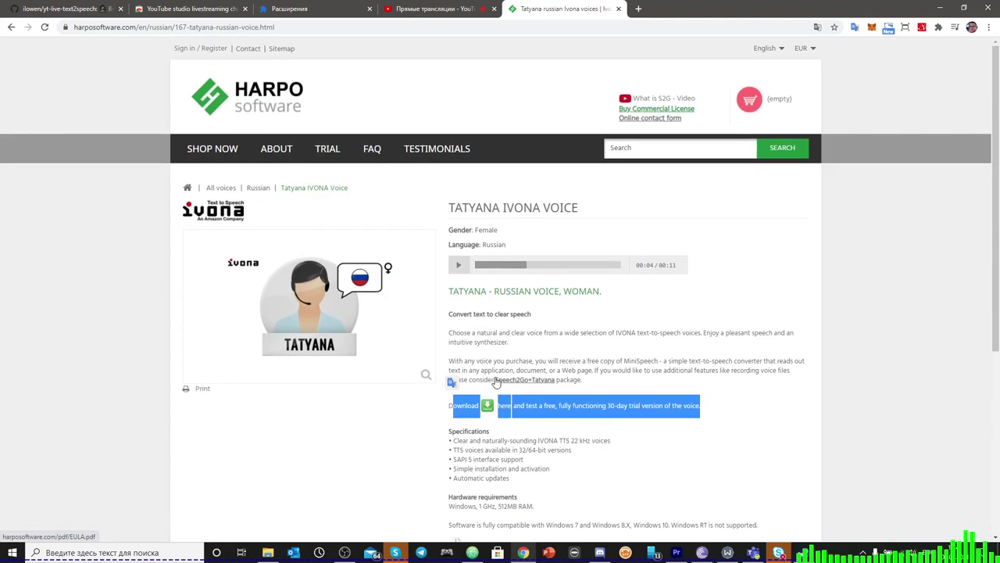
left_click(608, 204)
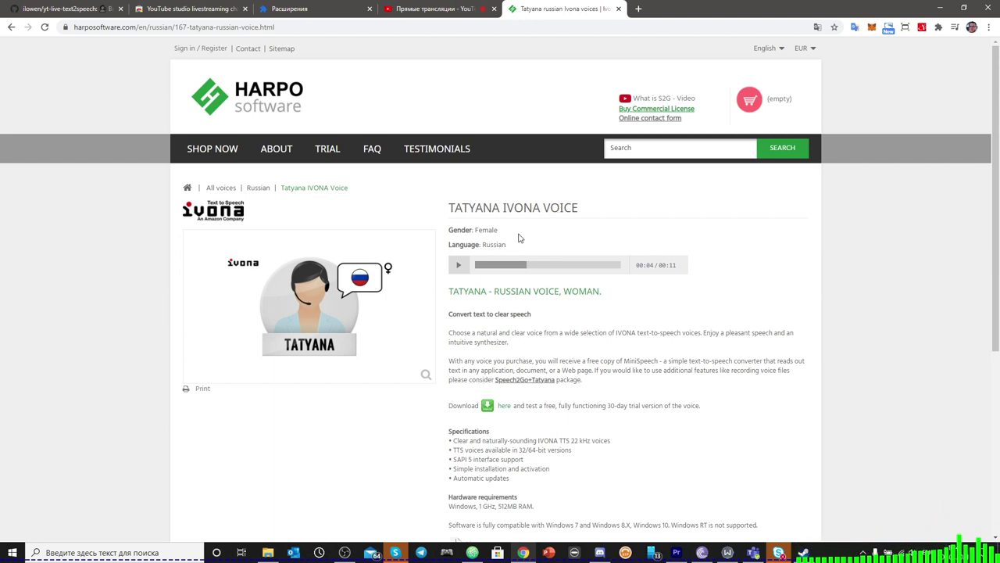
Close the Tatyana voice page and switch to the chat TTS extension's Chrome Web Store page
key("ctrl+w")
key("ctrl+shift+Tab")
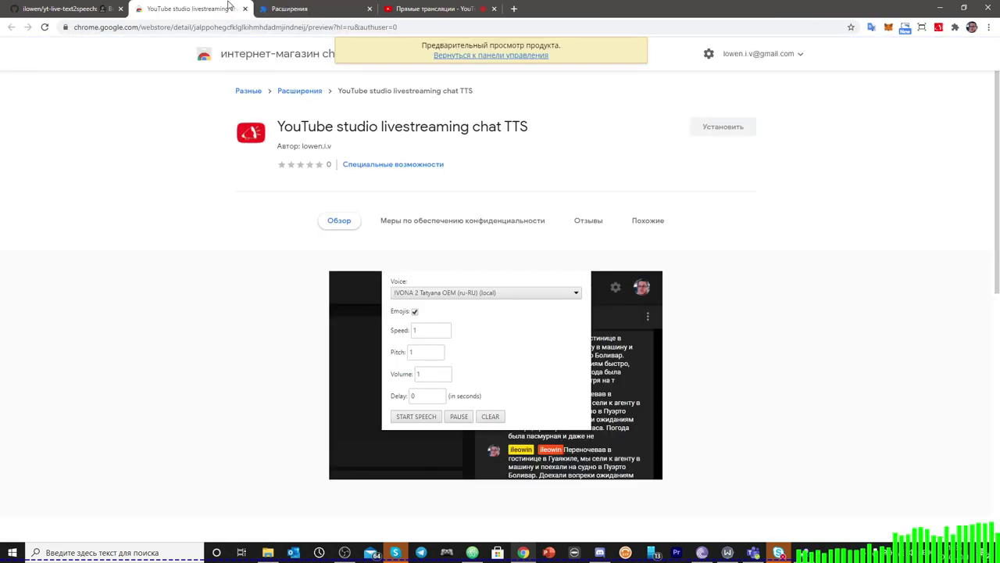